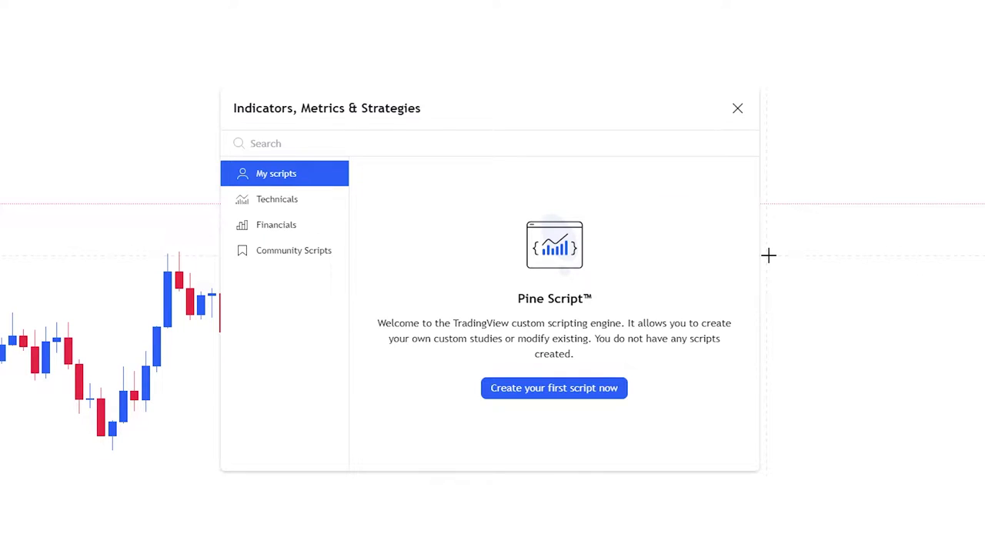
- Find the built-in Williams Alligator indicator and add it to the chart
text(willliams alligator)
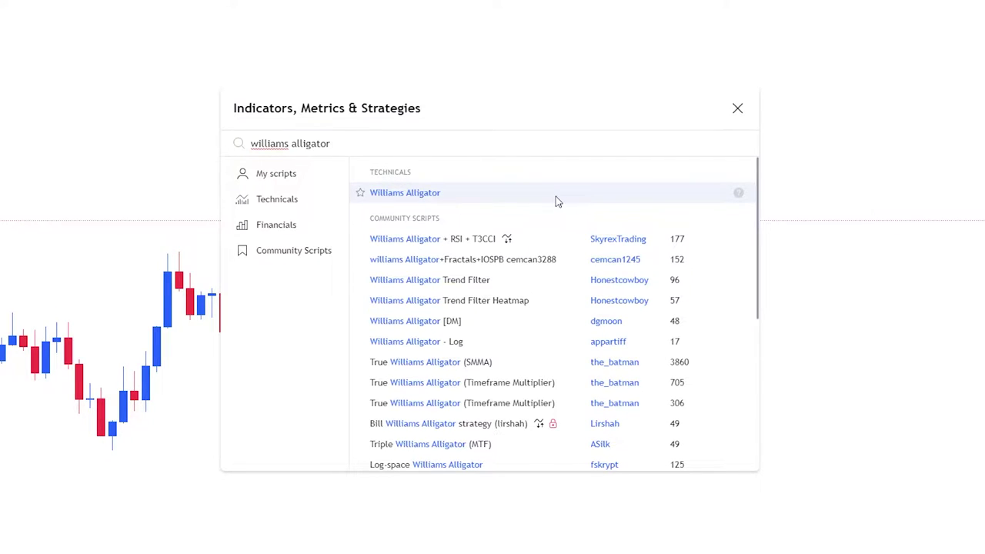
click(556, 196)
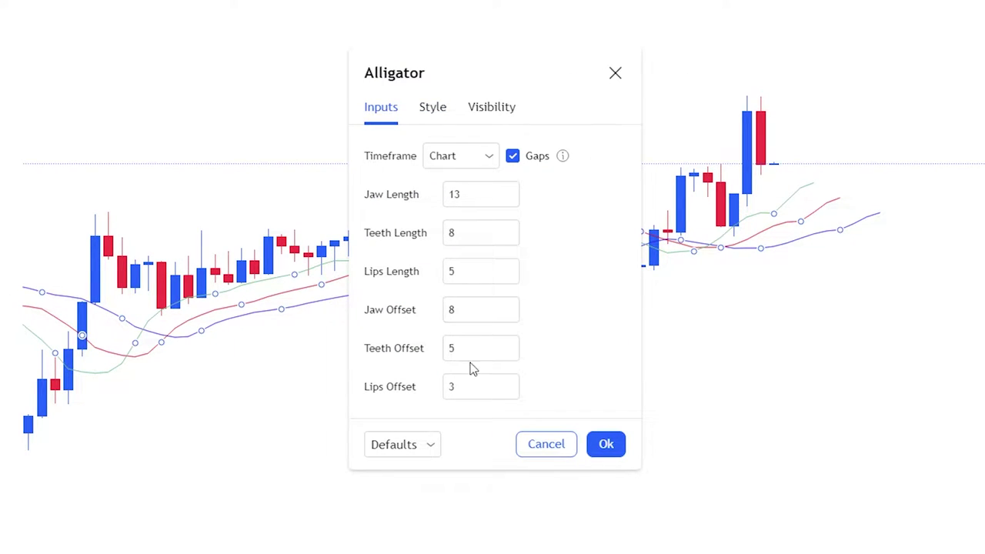
- Thicken the Alligator's Jaw, Teeth and Lips lines to the second thickness option and apply the style settings
click(431, 108)
click(455, 233)
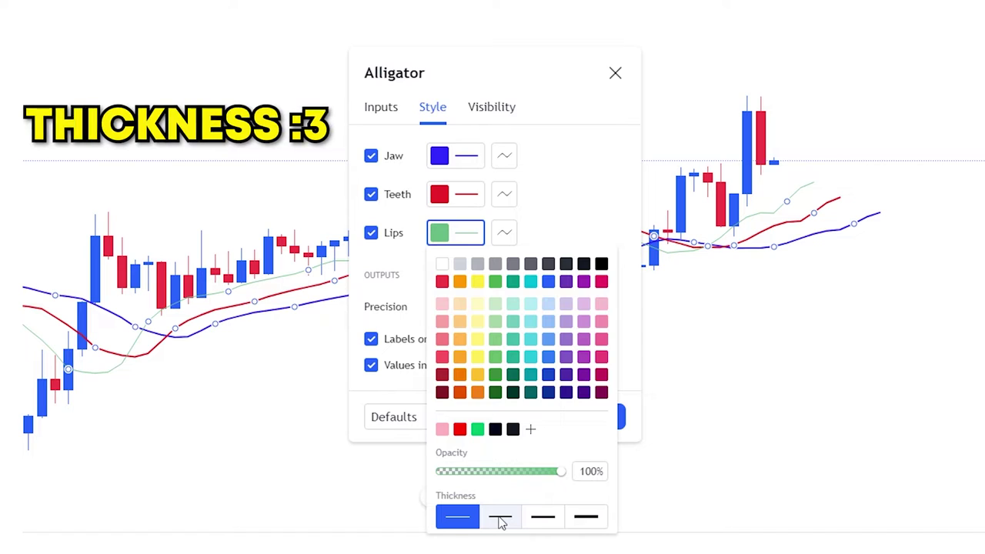
click(501, 523)
click(576, 187)
click(607, 418)
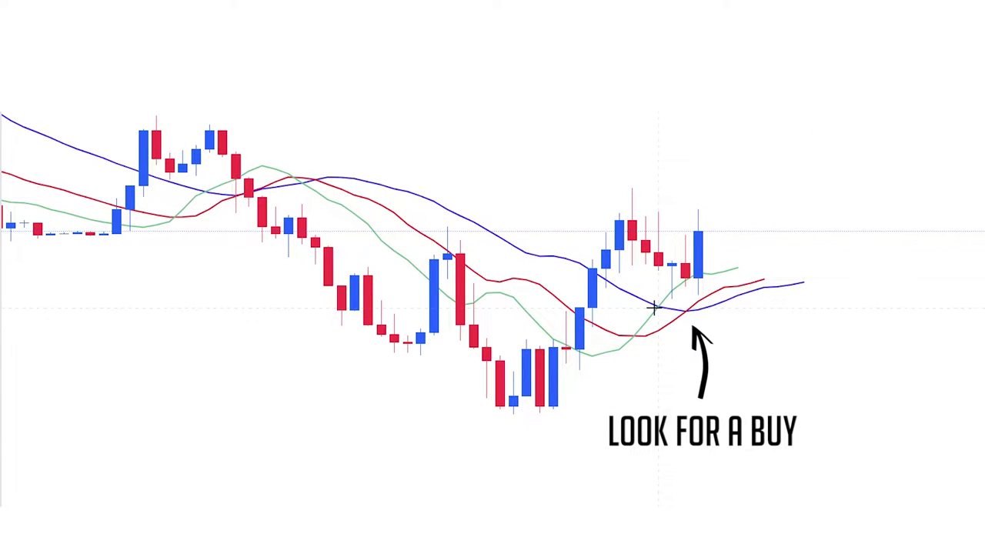
mouse_move(657, 303)
mouse_down()
mouse_move(705, 271)
mouse_move(753, 262)
mouse_up()
mouse_move(689, 310)
mouse_down()
mouse_move(743, 278)
mouse_move(777, 273)
mouse_move(803, 285)
mouse_up()
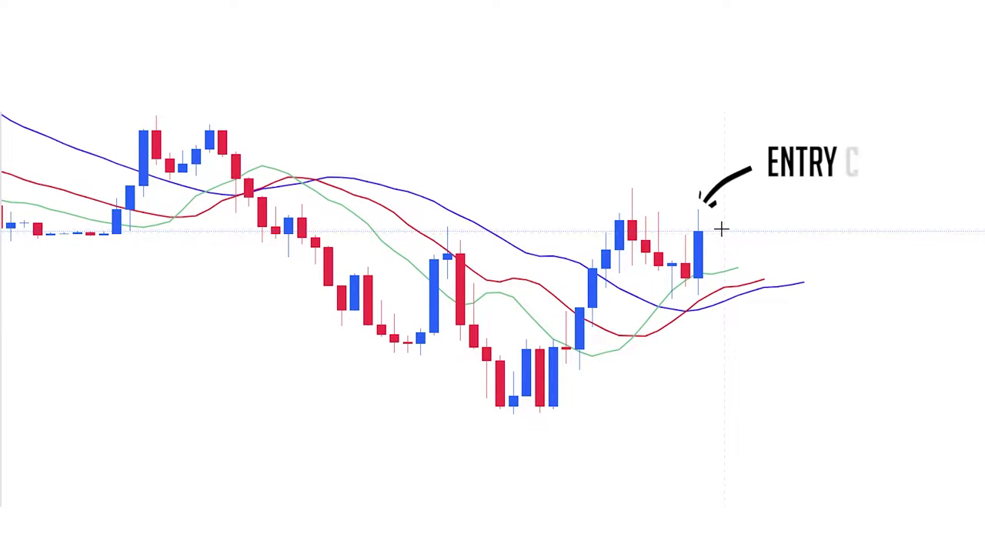
- Place a long position at the last candle's close, with its stop 0.00070 away below the Alligator lines, and raise its target
mouse_move(723, 229)
mouse_down()
mouse_move(699, 224)
mouse_move(671, 264)
mouse_move(696, 291)
mouse_move(724, 241)
mouse_up()
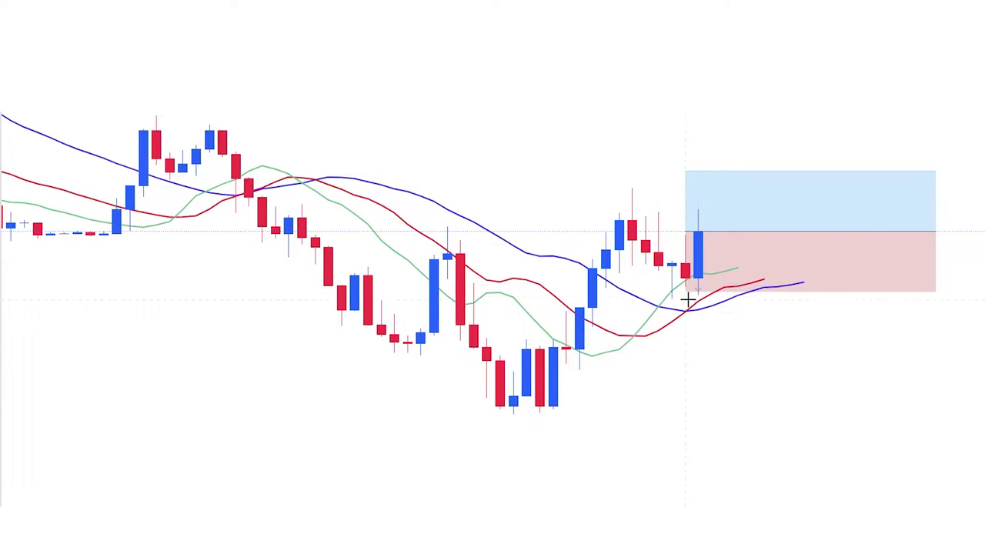
mouse_move(693, 289)
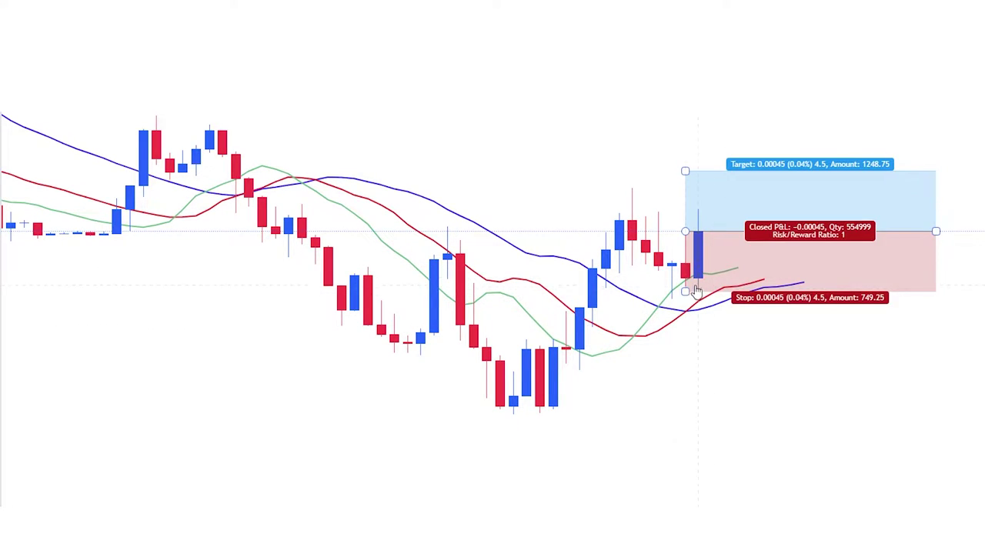
drag(685, 291, 683, 324)
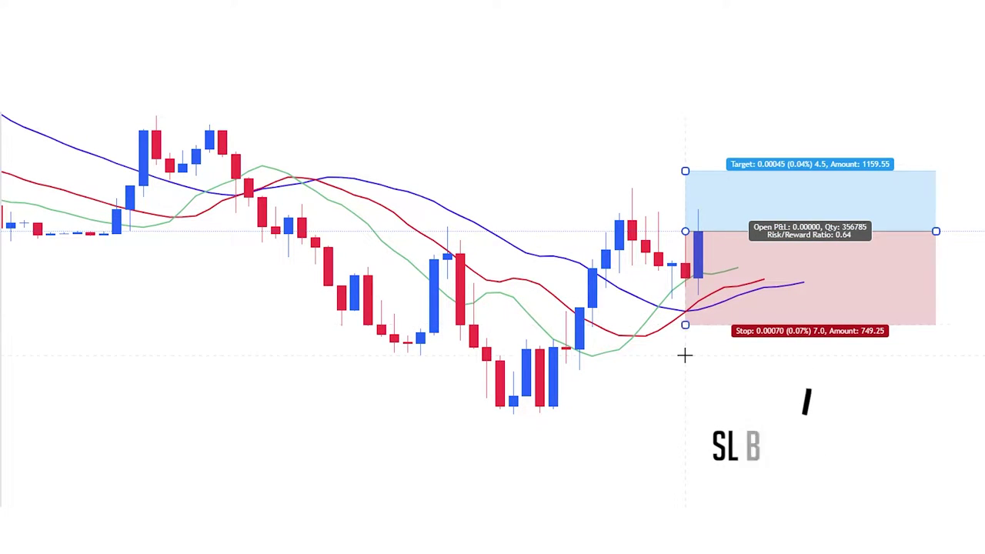
drag(684, 352, 666, 375)
drag(669, 190, 659, 156)
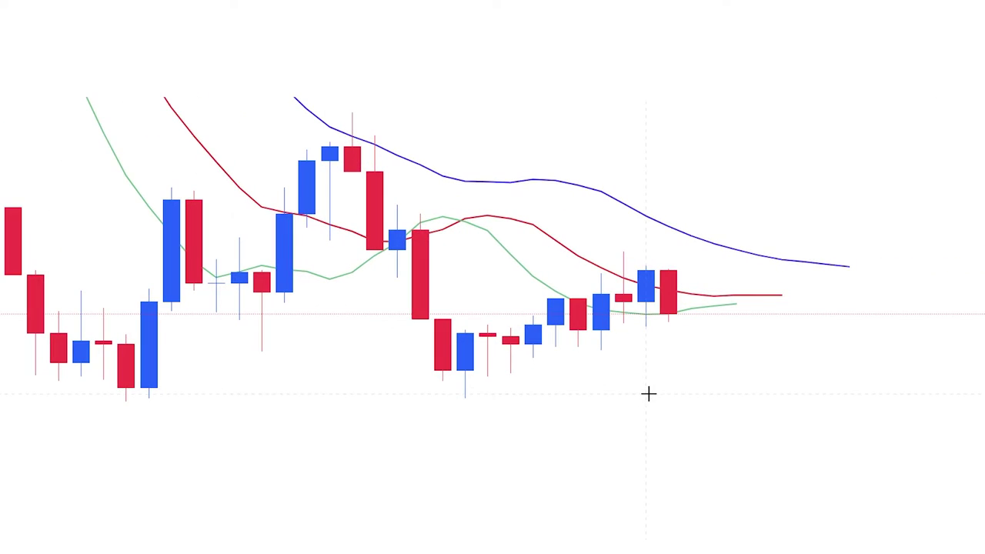
- Place a short position at the last red candle's close, with its stop 0.00060 away above the Jaw line, and lower its target
click(668, 314)
drag(849, 315, 940, 314)
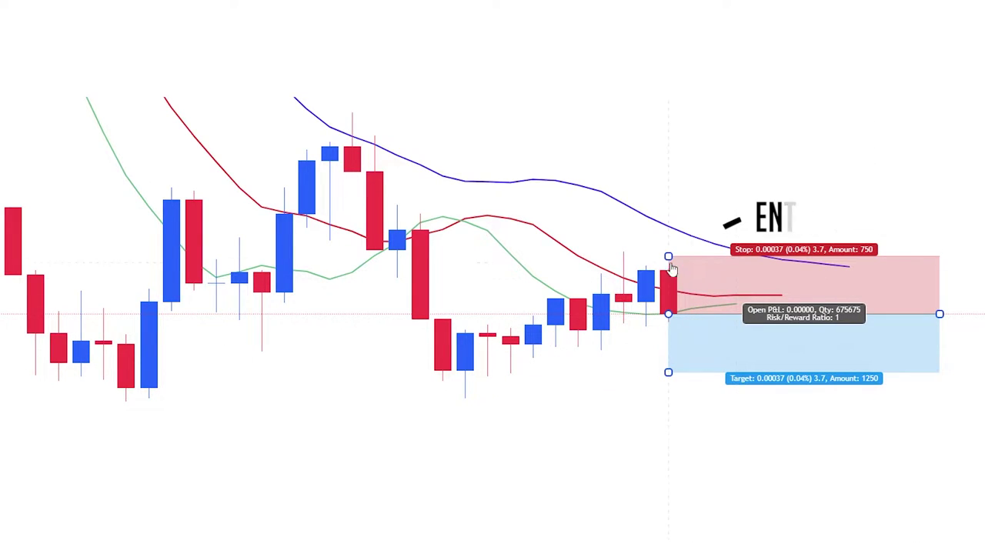
drag(668, 256, 668, 220)
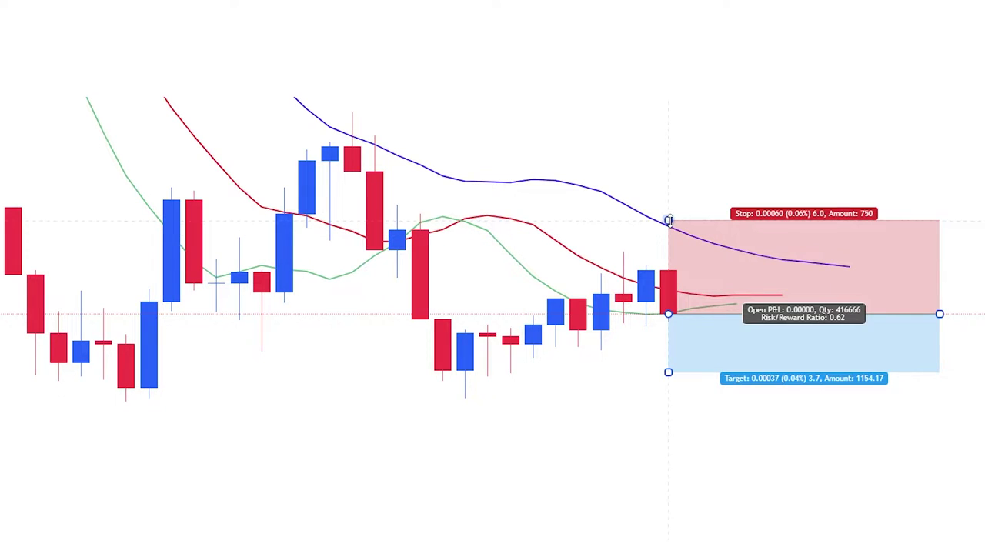
drag(667, 373, 654, 408)
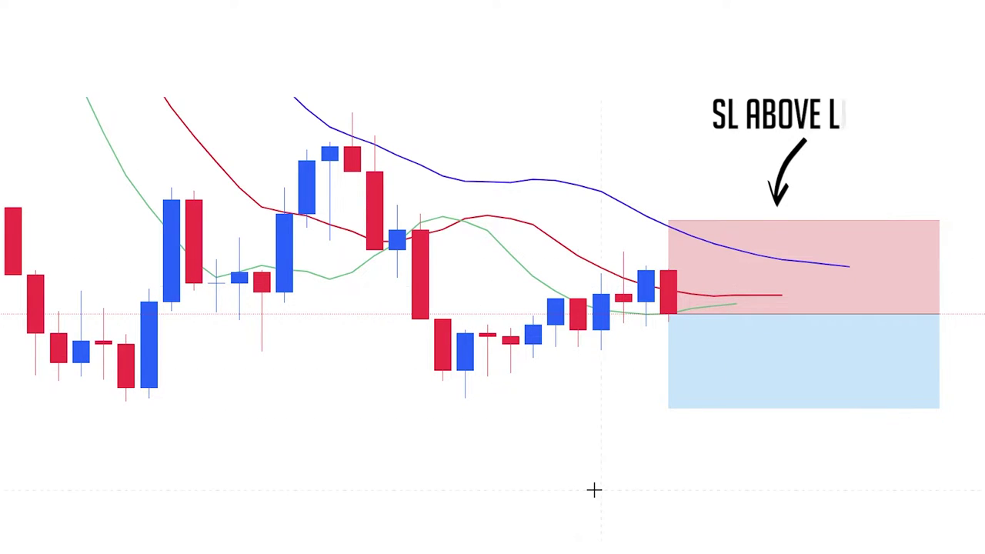
- Draw a rising trend line beneath the recent candle lows, ending just past the short entry candle
drag(587, 455, 589, 439)
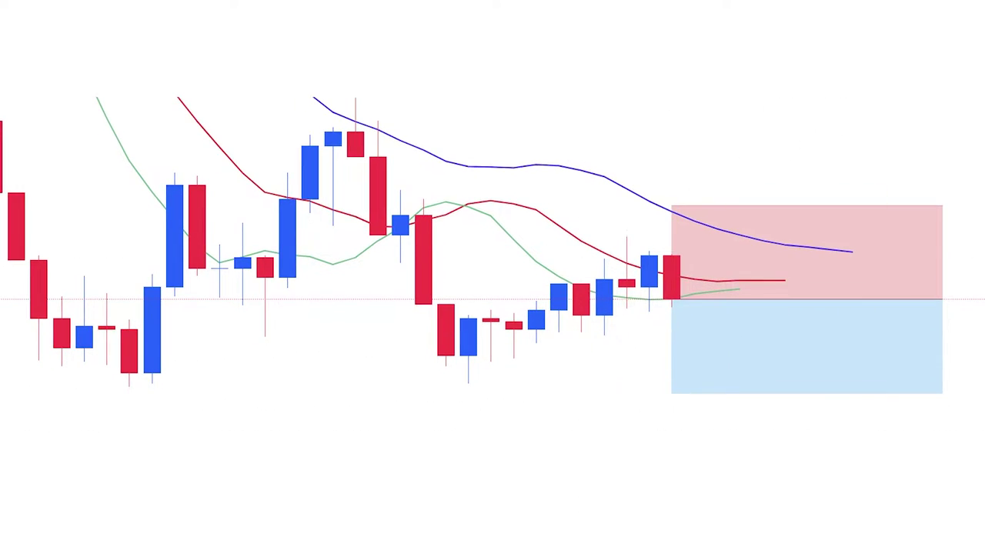
click(446, 377)
click(717, 275)
click(600, 391)
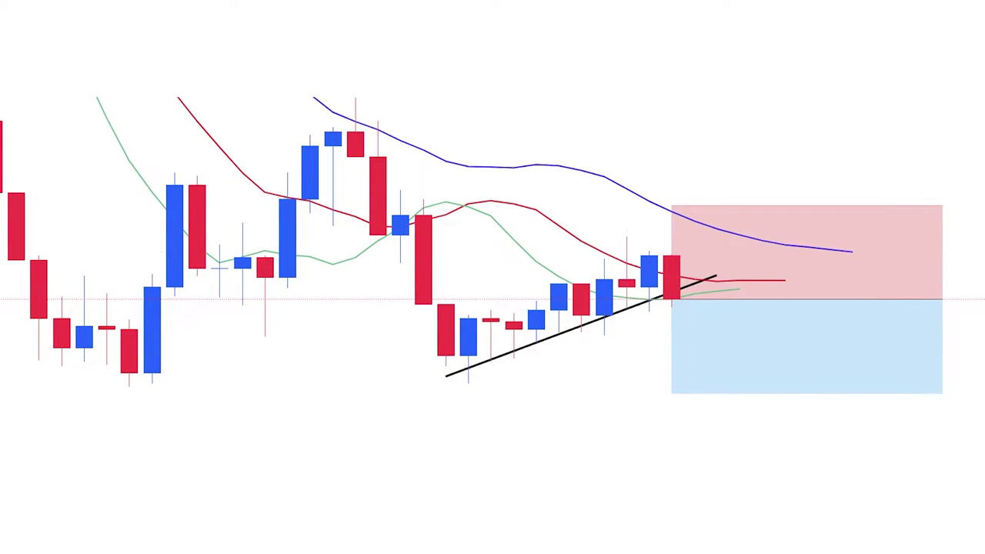
- Mark the candles along the trend line with temporary brush strokes, including a circle, and remove the strokes
mouse_move(697, 254)
mouse_down()
mouse_move(627, 269)
mouse_move(679, 303)
mouse_move(662, 244)
mouse_up()
key(ctrl+z)
drag(682, 289, 719, 276)
mouse_move(605, 285)
mouse_down()
mouse_move(581, 277)
mouse_move(537, 288)
mouse_move(575, 325)
mouse_move(608, 285)
mouse_move(559, 275)
mouse_up()
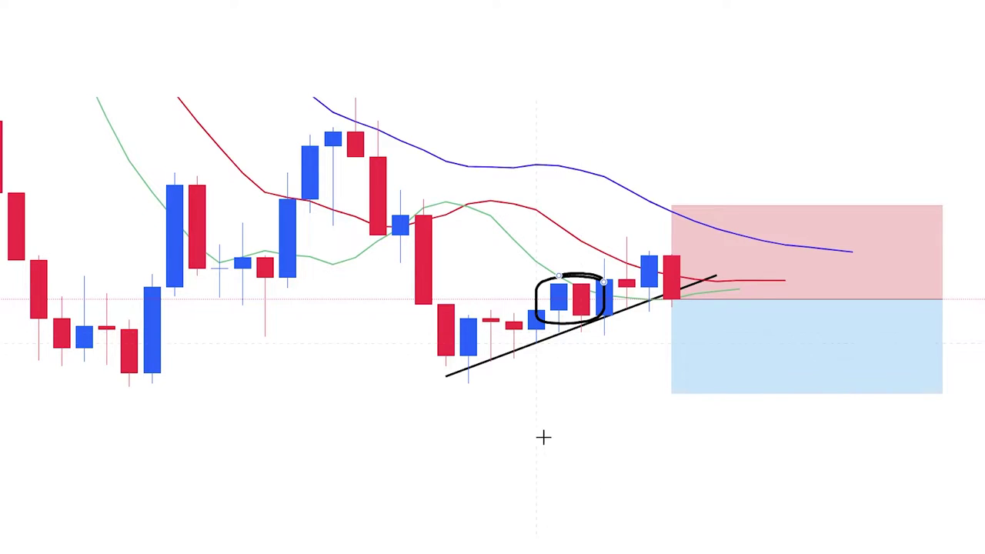
key(Delete)
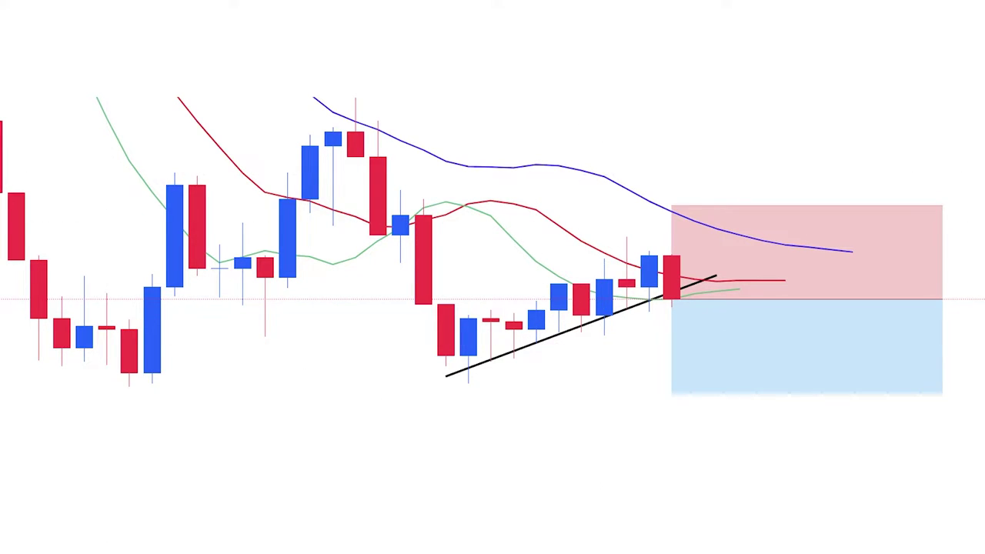
- Advance the bar replay until price falls past the short position's target
key(shift+Right)
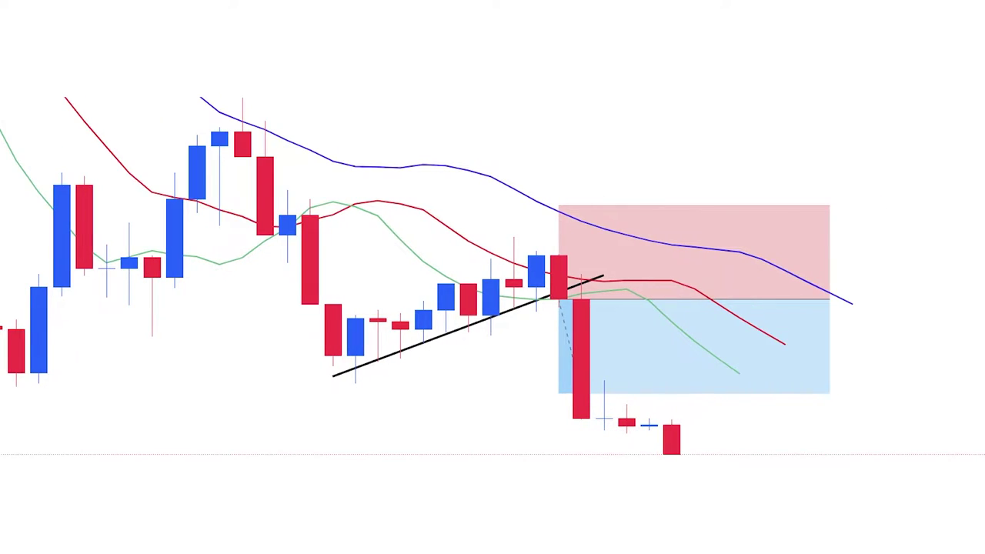
click(691, 369)
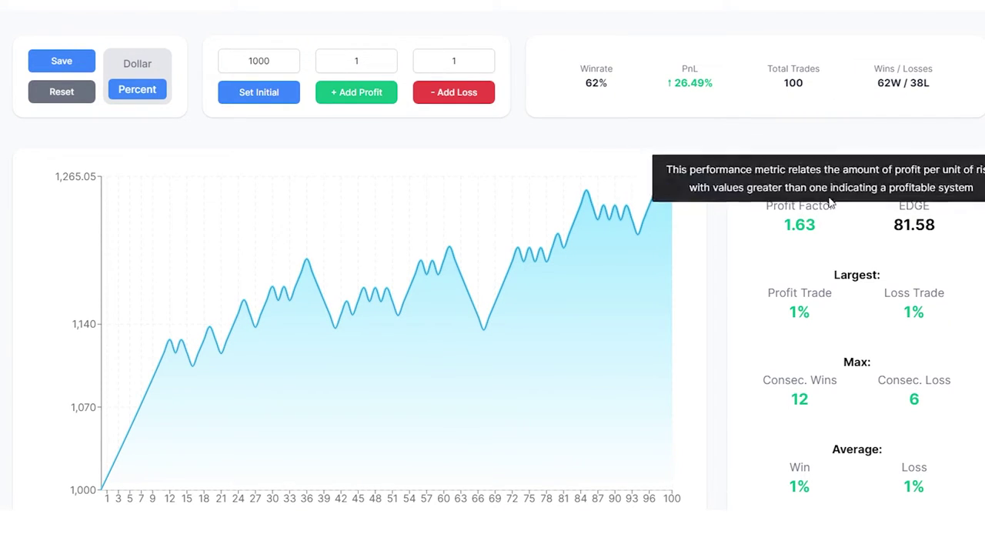
mouse_move(929, 232)
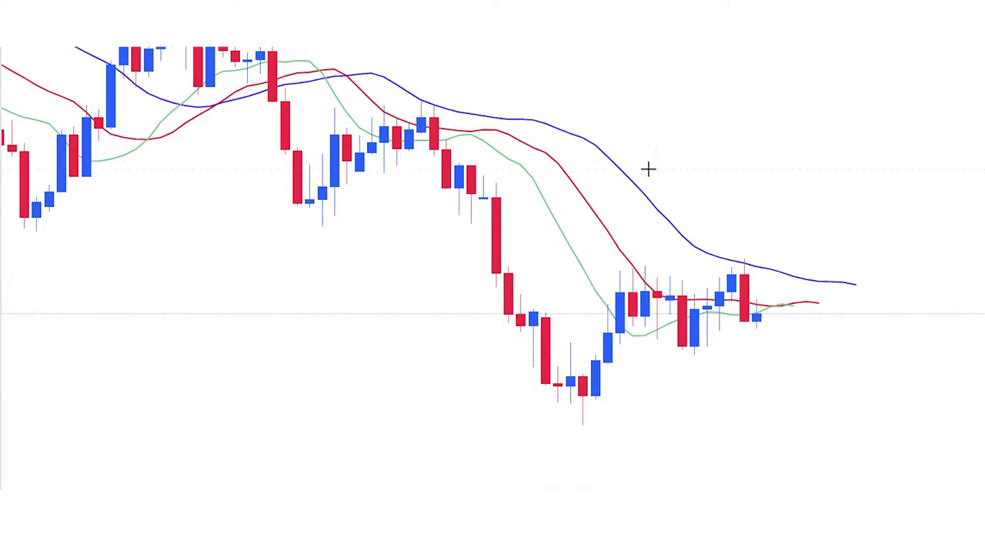
- Circle the bearish crossing of the three Alligator lines with the brush and delete the circles
drag(851, 175, 898, 202)
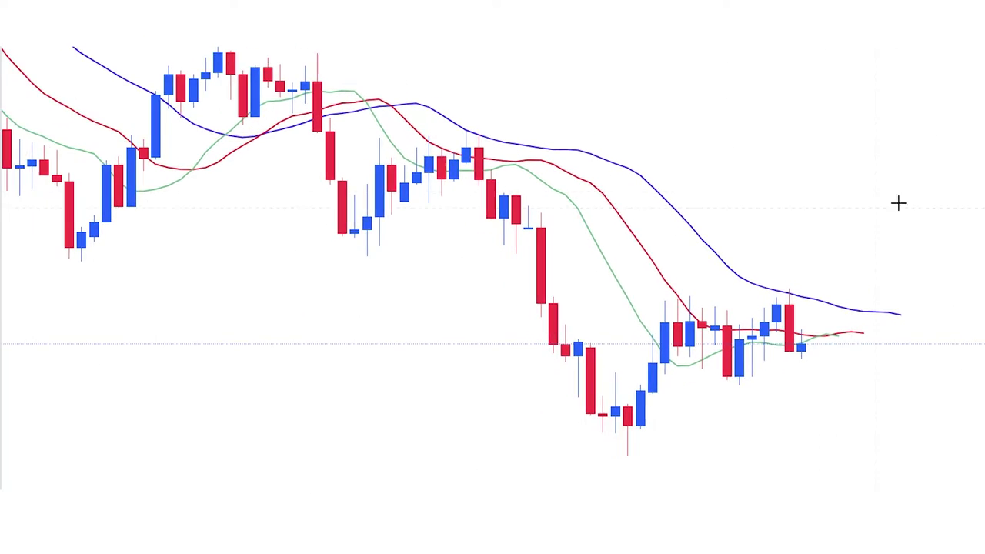
scroll(897, 202, down, 1)
drag(984, 203, 984, 260)
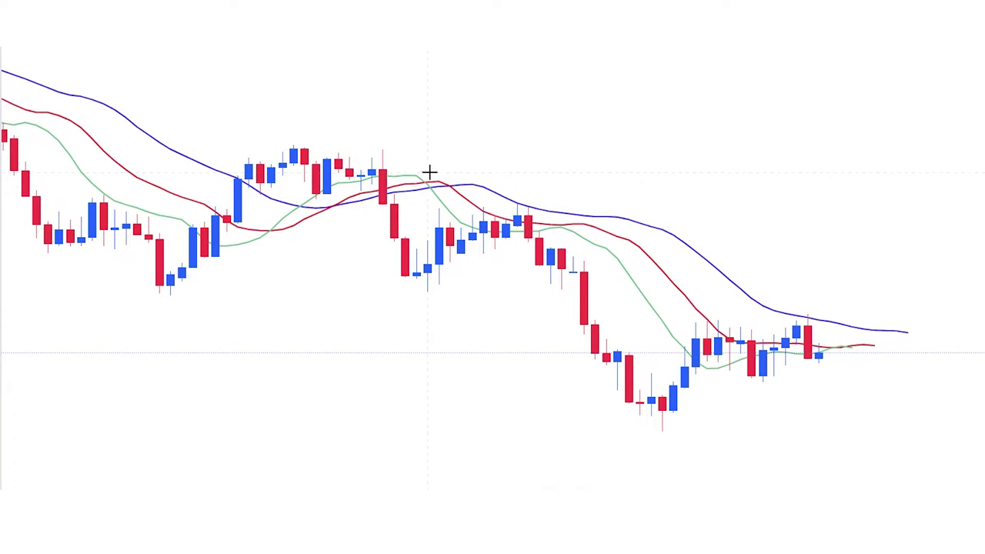
mouse_move(419, 161)
mouse_down()
mouse_move(367, 159)
mouse_move(373, 144)
mouse_up()
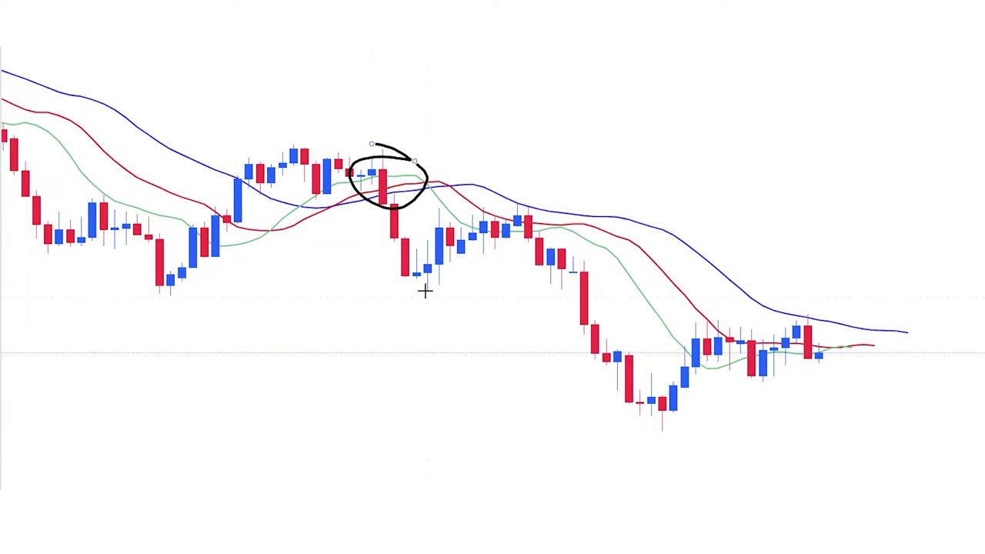
key(Delete)
drag(348, 180, 405, 168)
key(Delete)
- Mark the bearish Alligator crossing with a short rising brush stroke, discarding the extra stroke along the downtrend
mouse_move(359, 223)
mouse_down()
mouse_move(443, 164)
mouse_move(439, 171)
mouse_up()
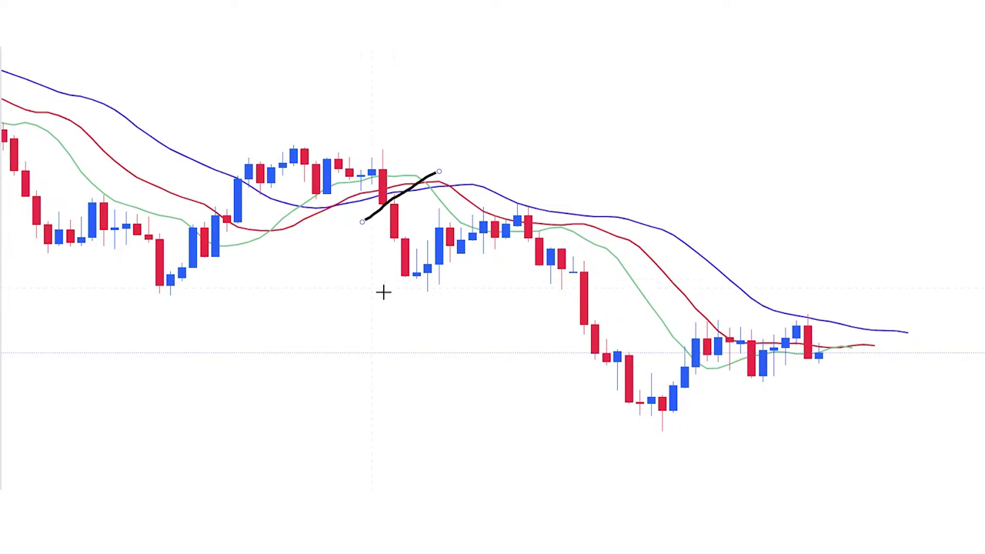
mouse_move(385, 202)
mouse_down()
mouse_move(441, 280)
mouse_move(469, 264)
mouse_move(664, 408)
mouse_move(747, 332)
mouse_move(841, 410)
mouse_up()
key(ctrl+z)
drag(319, 359, 334, 341)
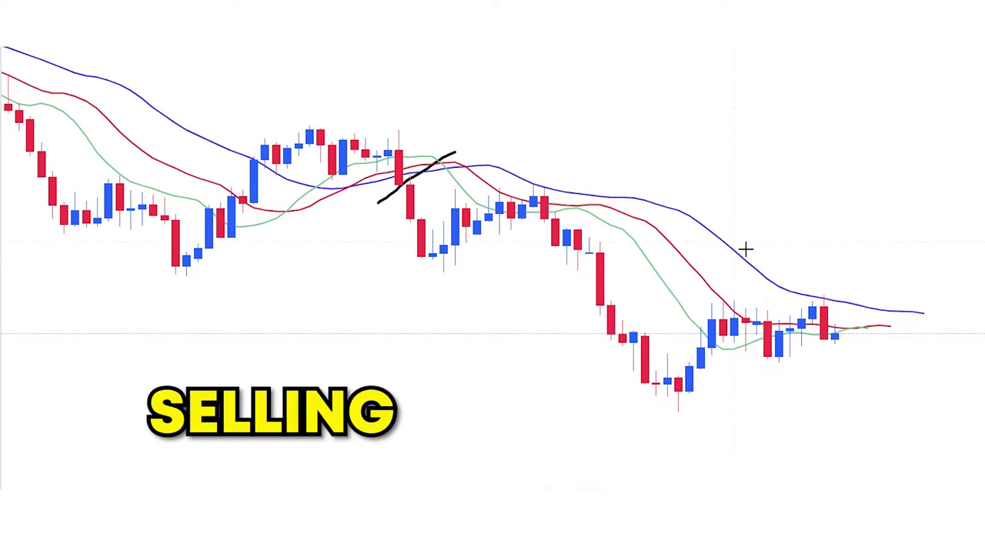
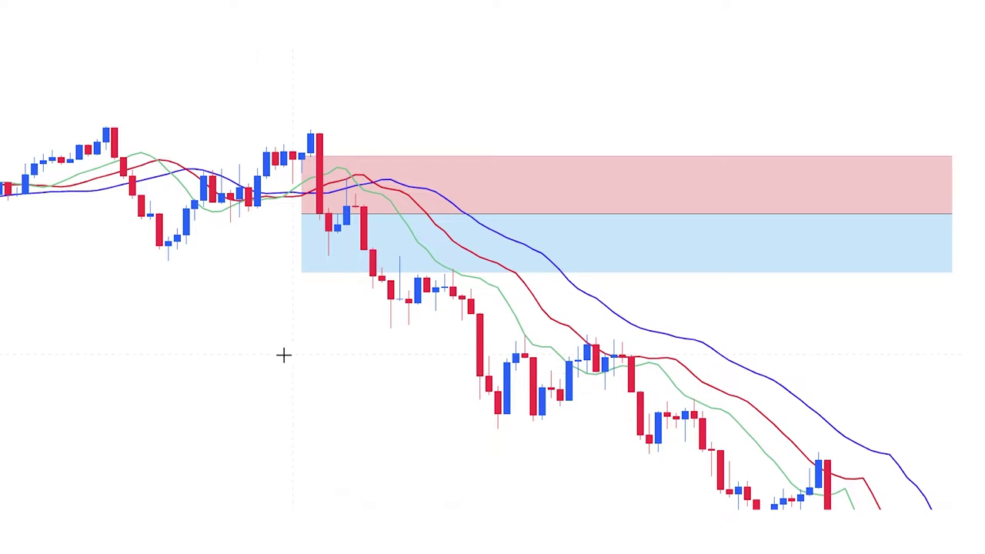
drag(240, 354, 177, 325)
drag(308, 227, 429, 261)
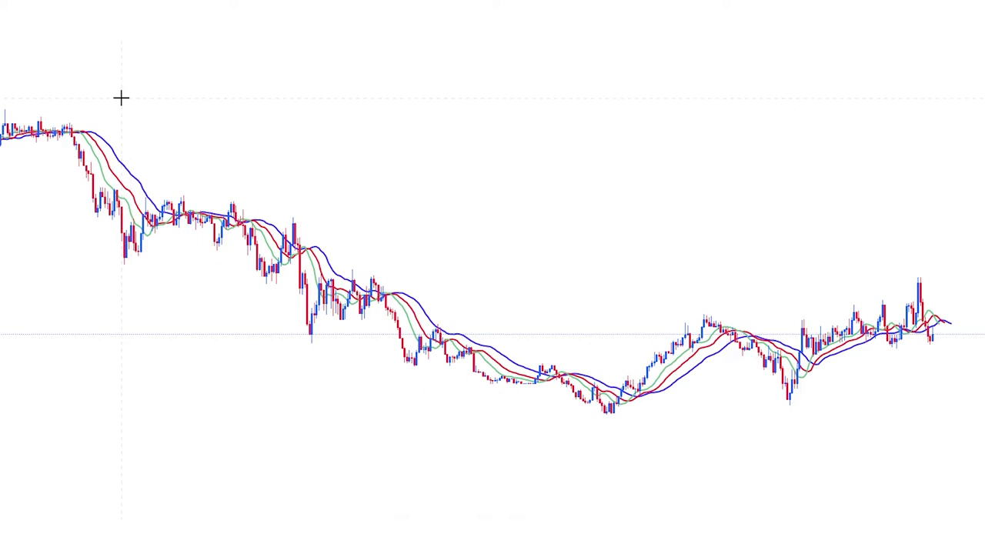
- Sketch a long downward arrow above the declining prices with the brush and undo it
mouse_move(121, 98)
mouse_down()
mouse_move(657, 232)
mouse_move(656, 246)
mouse_move(645, 193)
mouse_up()
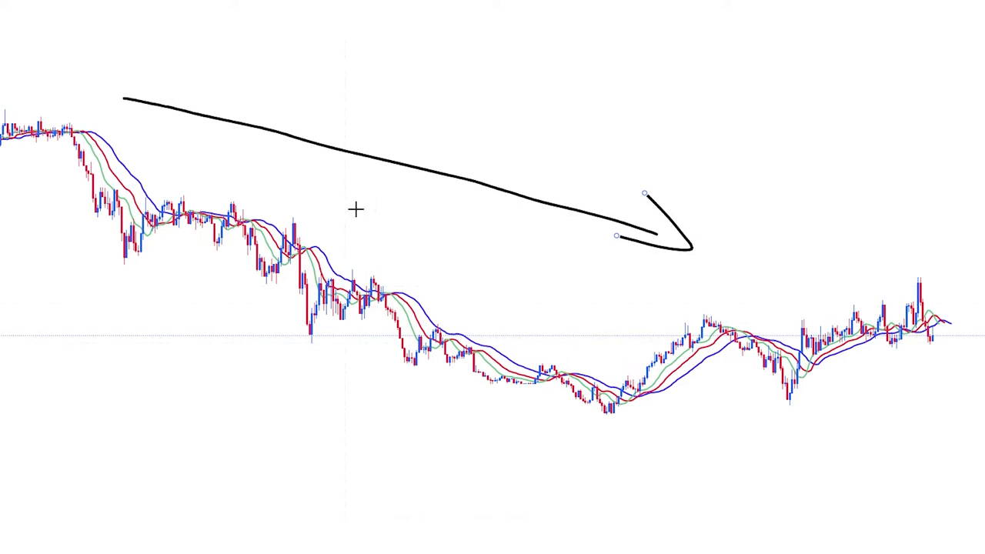
key(ctrl+z)
key(ctrl+z)
scroll(762, 296, up, 5)
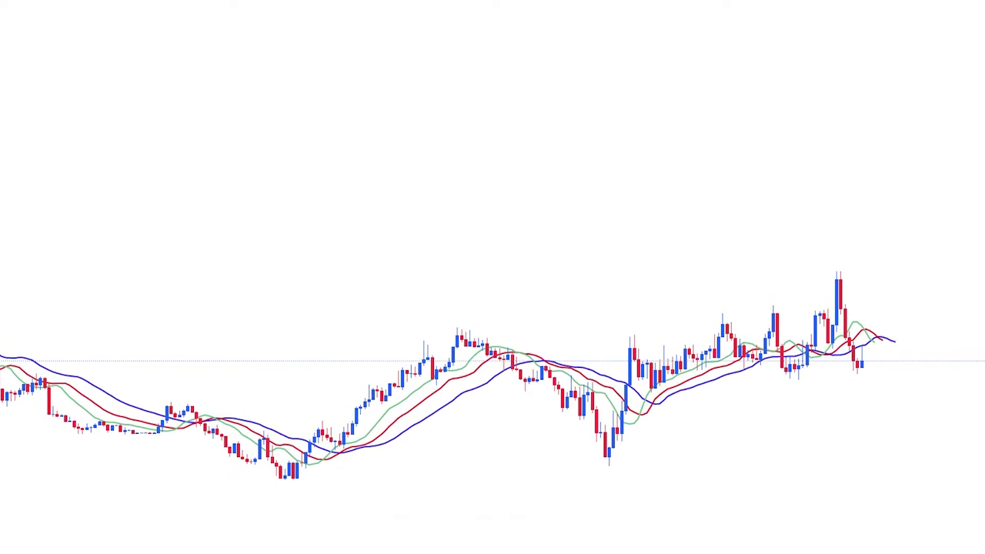
scroll(326, 86, up, 4)
scroll(981, 377, up, 2)
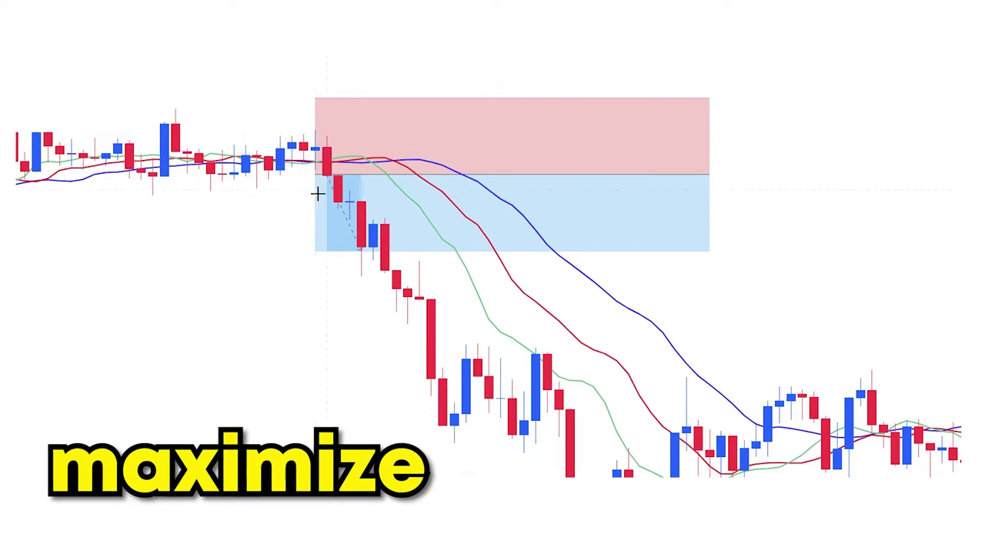
- Circle the short entry candle and stroke over the following decline with the brush, deleting each mark
mouse_move(347, 141)
mouse_down()
mouse_move(317, 139)
mouse_move(297, 171)
mouse_move(350, 154)
mouse_move(314, 140)
mouse_up()
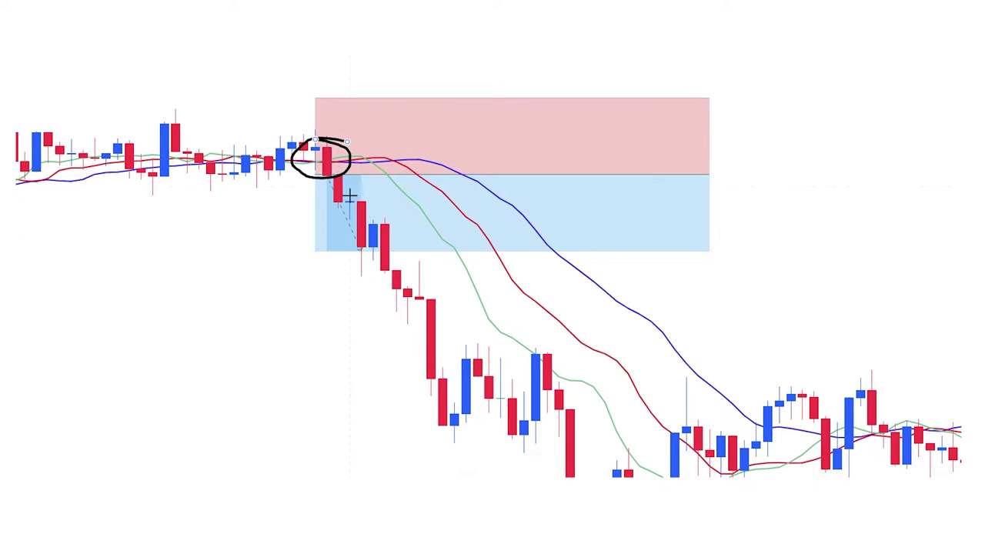
key(Delete)
mouse_move(326, 177)
mouse_down()
mouse_move(395, 254)
mouse_move(431, 251)
mouse_up()
key(Delete)
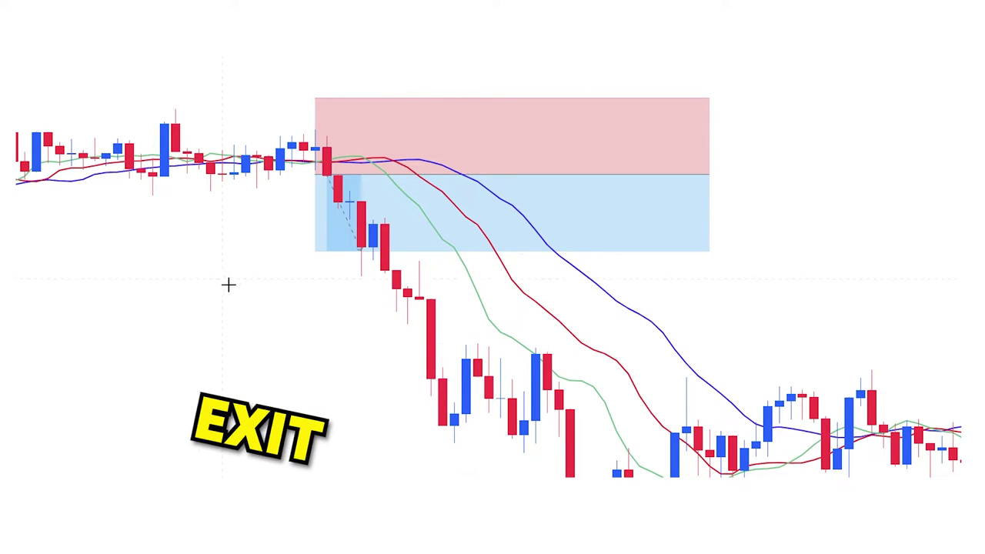
- Move the short position's stop loss to its entry price
drag(275, 261, 273, 253)
mouse_move(334, 139)
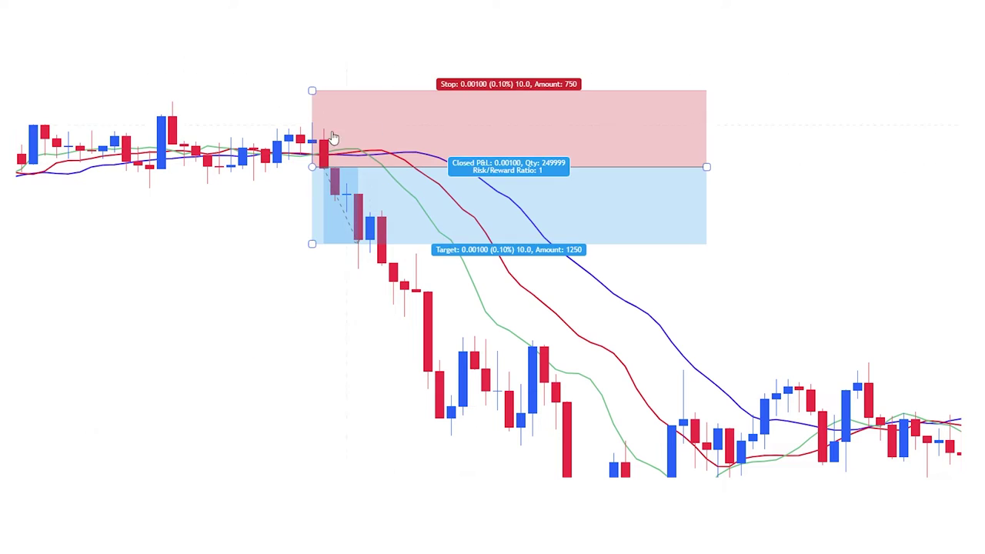
drag(312, 90, 313, 166)
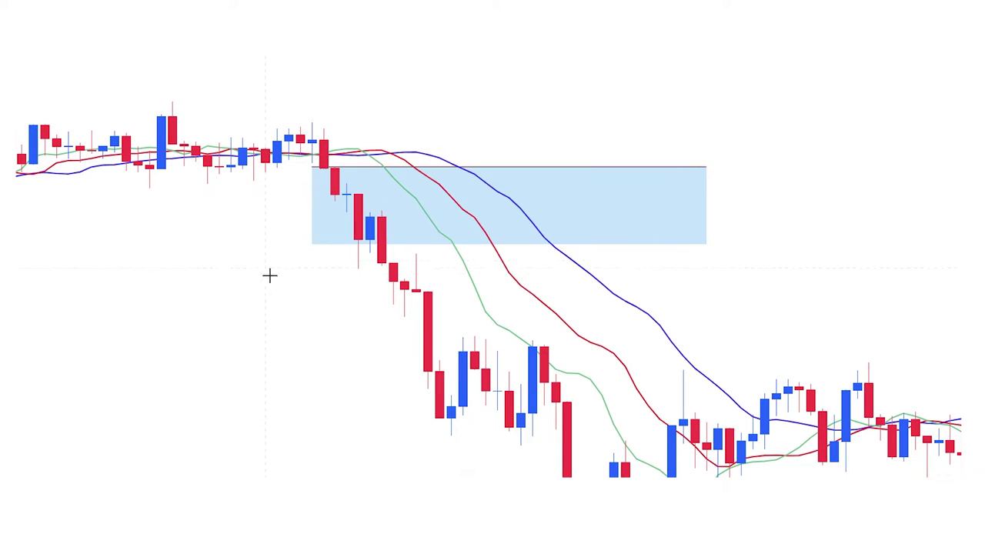
- Sketch temporary brush strokes along the short position's entry level and down to its target level
drag(275, 295, 262, 271)
drag(358, 145, 440, 145)
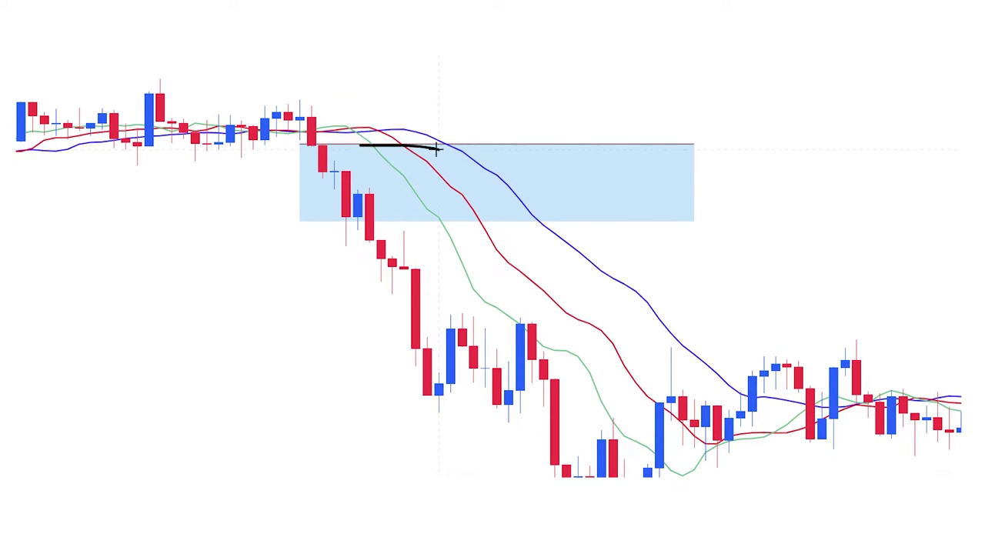
mouse_move(335, 199)
mouse_down()
mouse_move(394, 206)
mouse_move(406, 147)
mouse_move(434, 161)
mouse_up()
drag(325, 221, 415, 224)
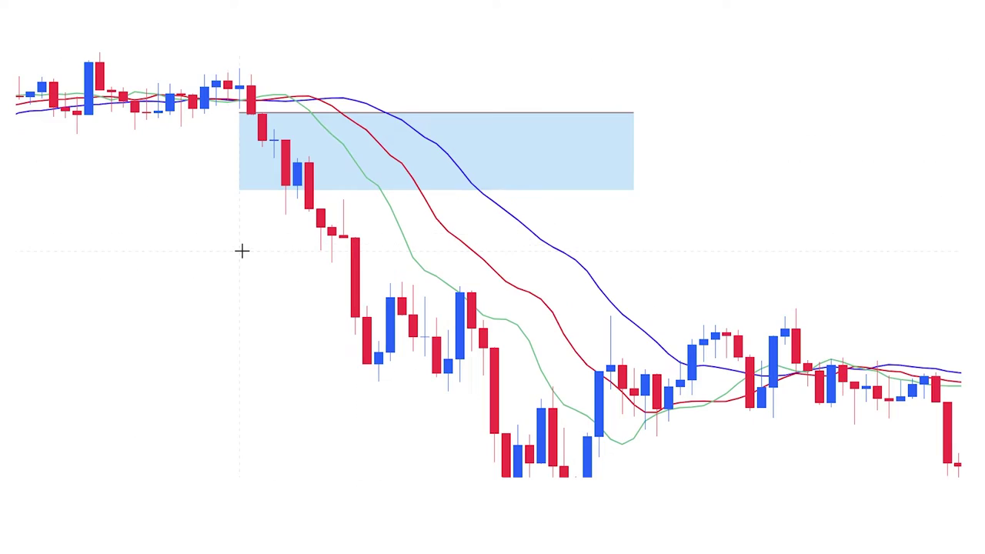
- Extend the short position's target to 0.00330 below its entry and temporarily circle the recovering candle near its far edge with the brush
drag(242, 250, 245, 206)
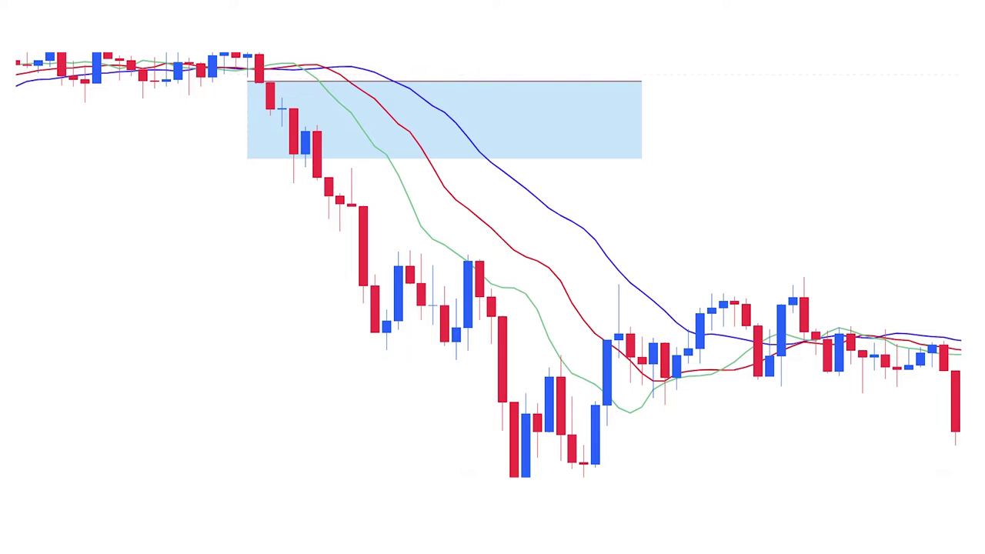
drag(554, 284, 631, 370)
mouse_move(422, 148)
mouse_down()
mouse_move(485, 218)
mouse_move(660, 365)
mouse_up()
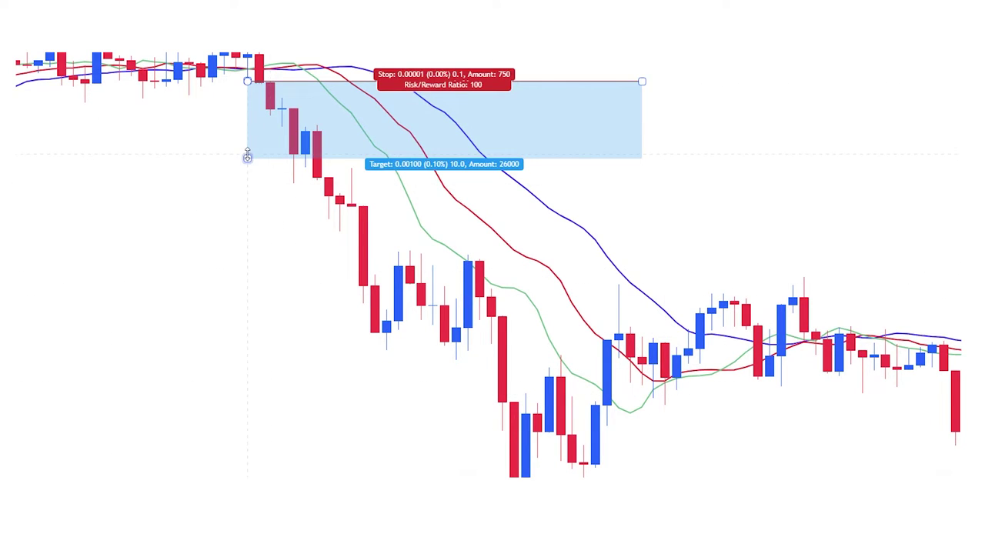
drag(247, 158, 248, 333)
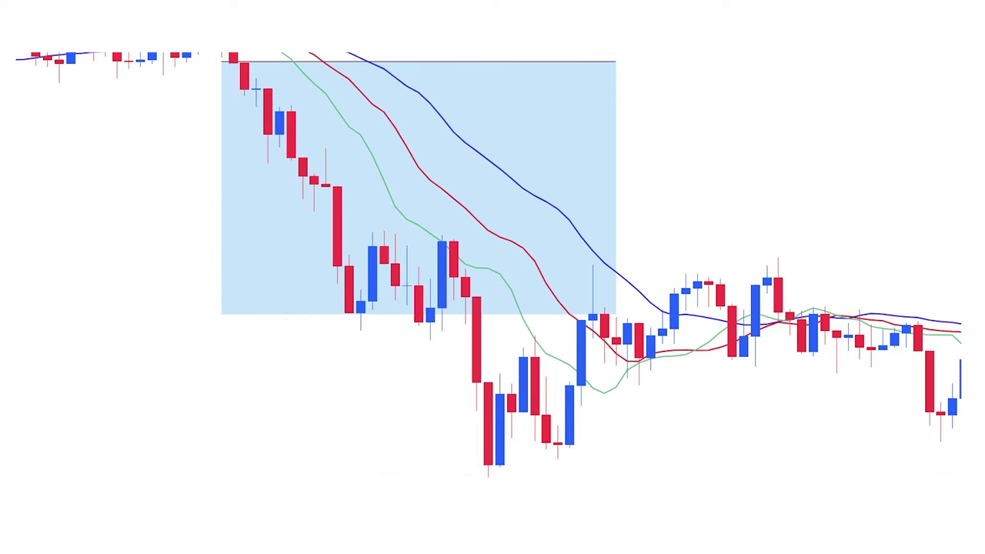
mouse_move(598, 306)
mouse_down()
mouse_move(576, 314)
mouse_move(620, 323)
mouse_move(612, 308)
mouse_up()
key(Delete)
- Extend the short position's target down to the lowest wick of the decline
click(295, 259)
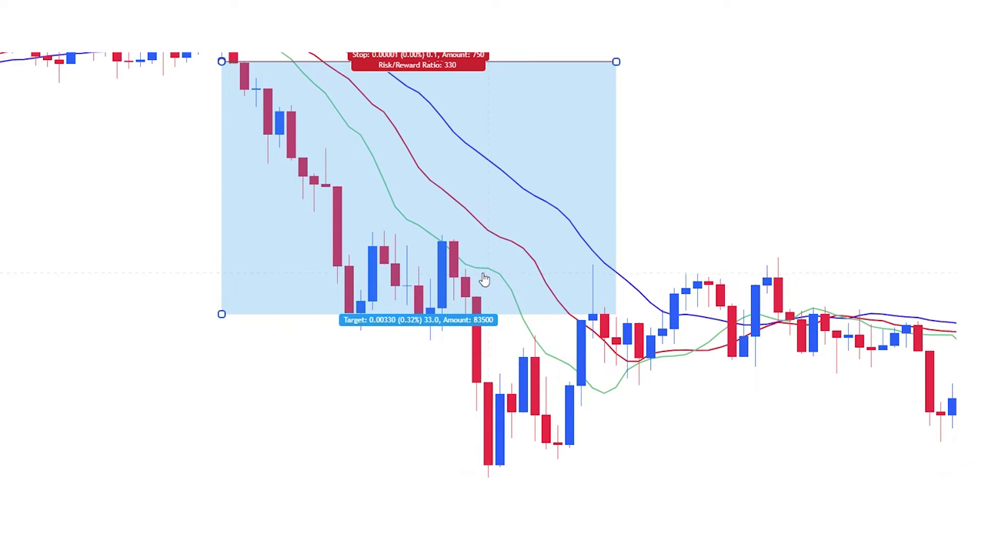
drag(315, 390, 324, 365)
drag(230, 289, 243, 400)
drag(153, 408, 139, 465)
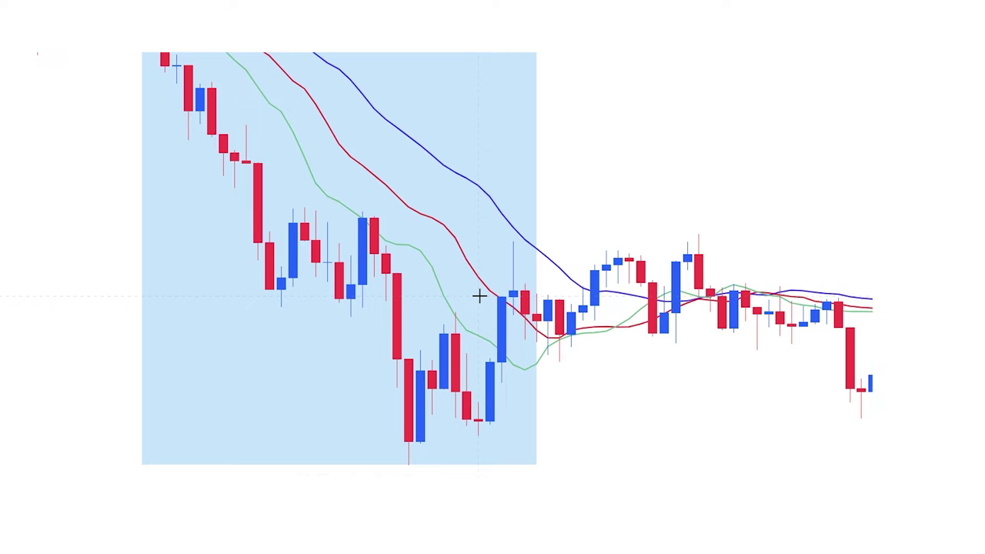
- Circle the large blue candle reaching the red Alligator line and mark the swing low with the brush, removing each mark
mouse_move(479, 295)
mouse_down()
mouse_move(511, 296)
mouse_move(525, 327)
mouse_move(499, 357)
mouse_move(479, 320)
mouse_move(502, 291)
mouse_up()
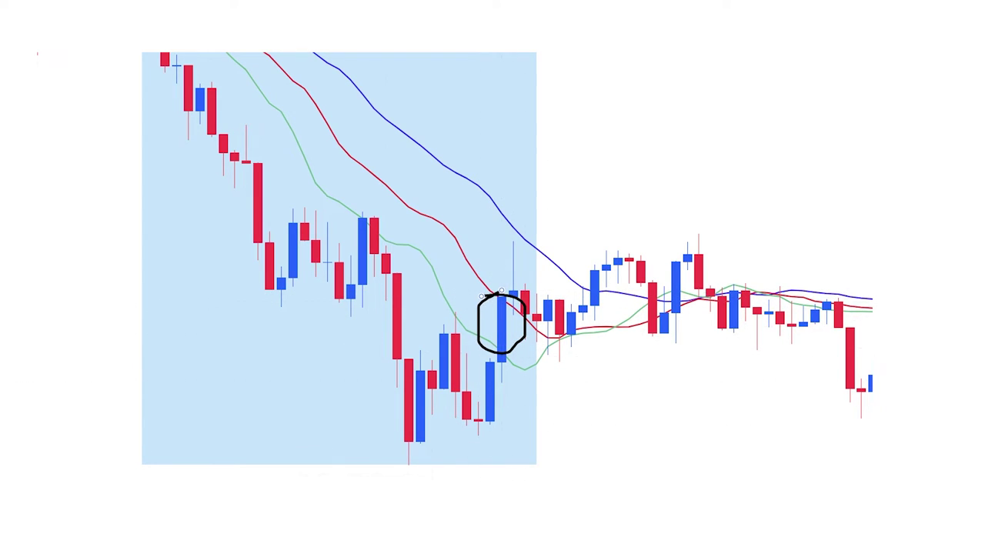
key(Delete)
mouse_move(393, 464)
mouse_down()
mouse_move(436, 464)
mouse_move(400, 473)
mouse_up()
key(ctrl+z)
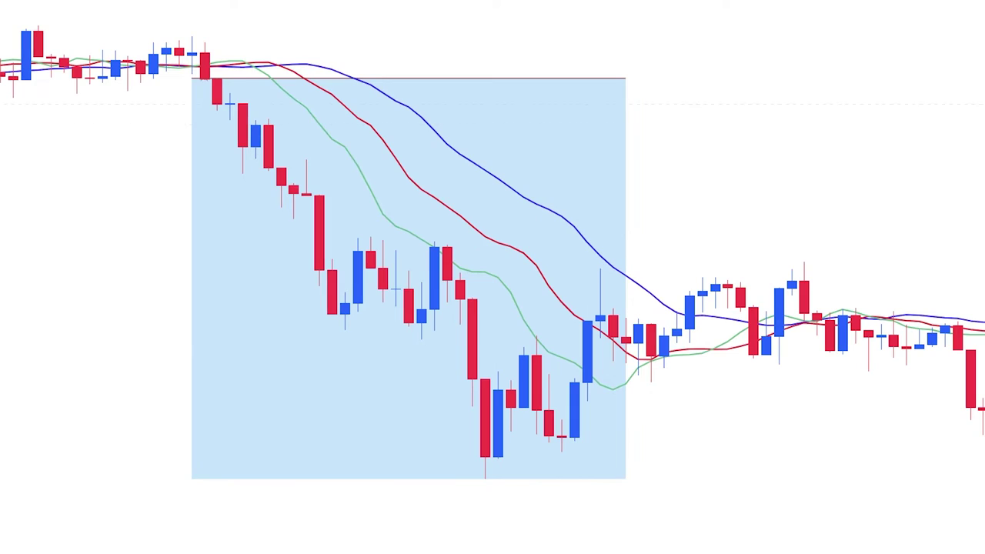
- Circle the candles at the short entry and stroke along the whole decline with the brush, removing the temporary marks
mouse_move(233, 51)
mouse_down()
mouse_move(192, 53)
mouse_move(230, 84)
mouse_move(208, 42)
mouse_up()
key(ctrl+z)
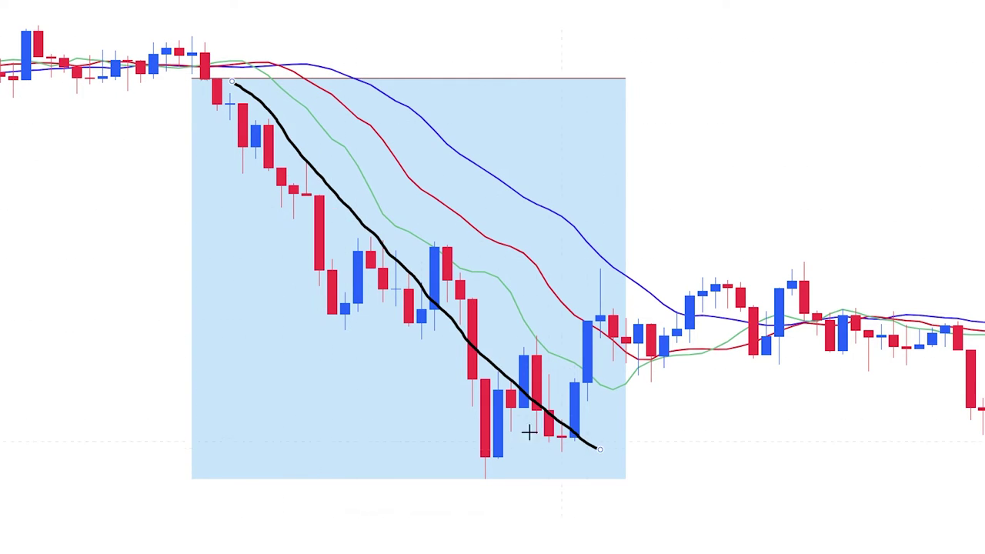
drag(182, 174, 638, 180)
key(Delete)
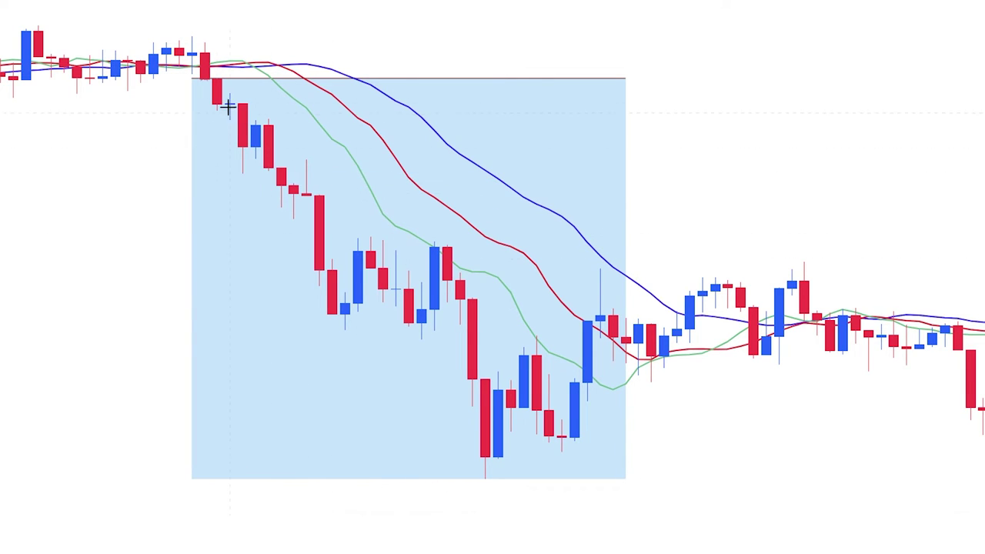
drag(217, 91, 587, 476)
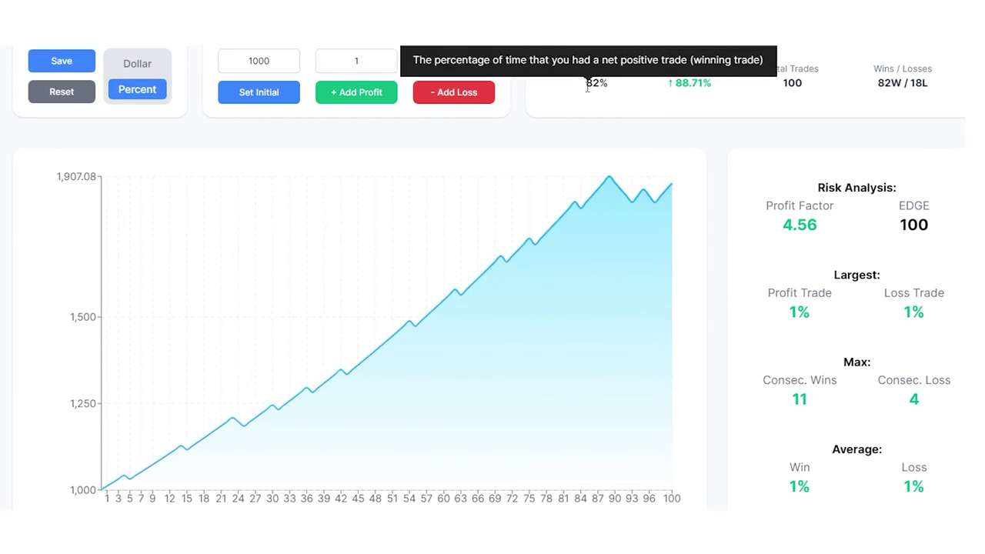
- Examine the backtest results page, highlighting the PnL, the starting and peak balances on the equity curve, and the loss count
drag(586, 85, 716, 90)
click(661, 116)
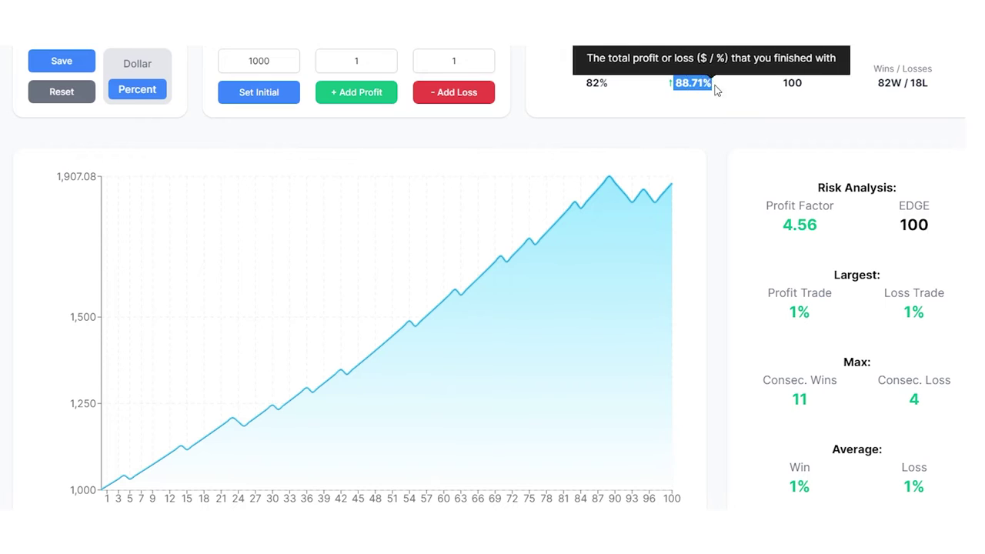
click(731, 118)
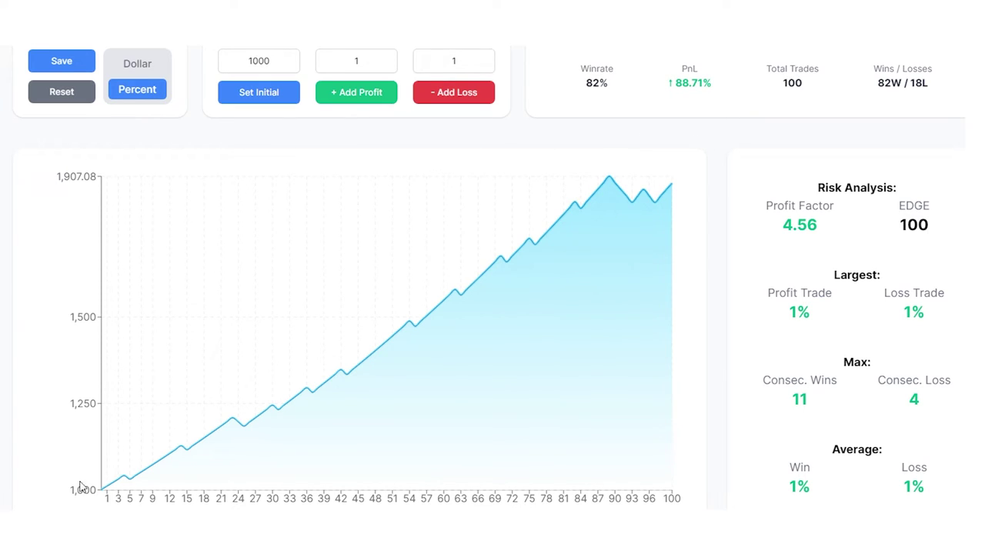
drag(72, 493, 97, 493)
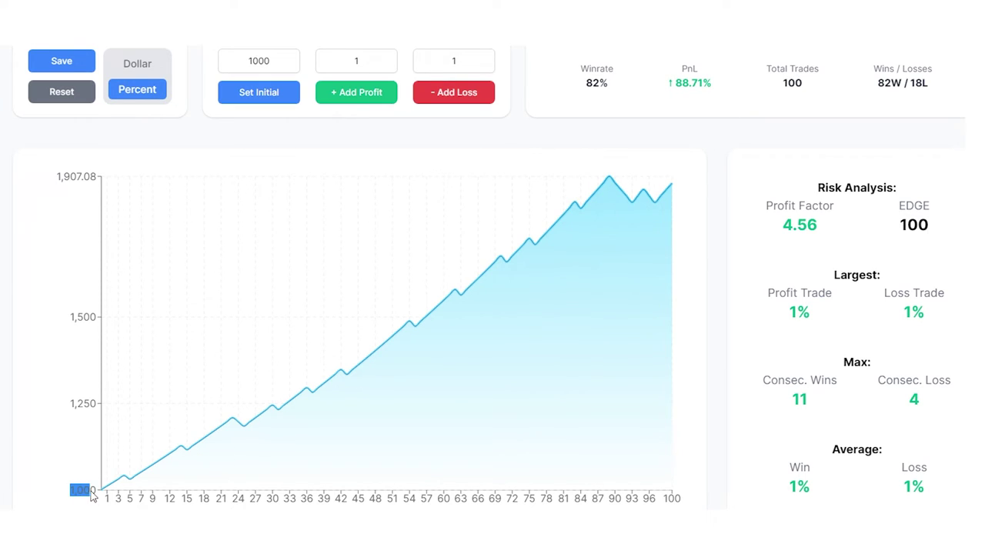
click(165, 362)
drag(54, 180, 101, 179)
click(141, 185)
mouse_move(905, 83)
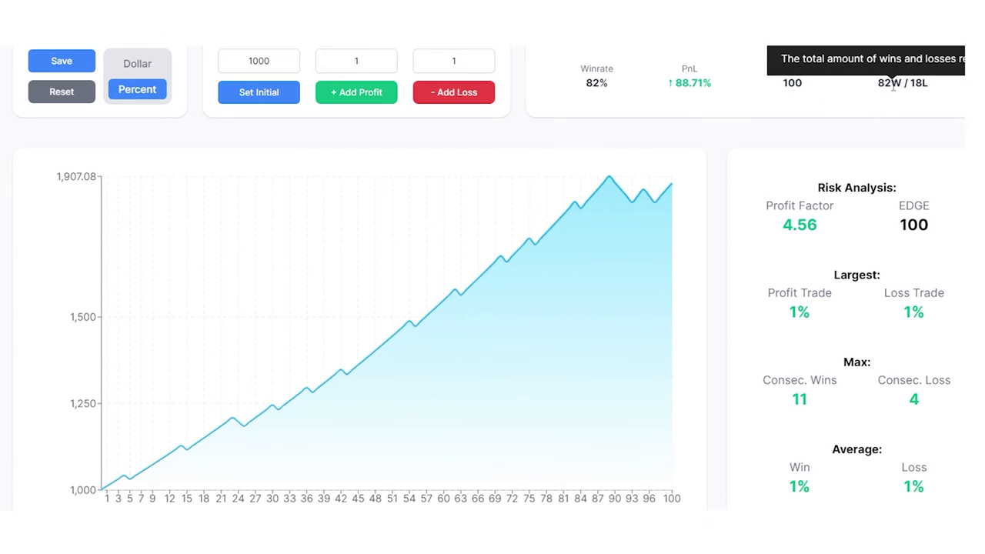
drag(906, 83, 935, 93)
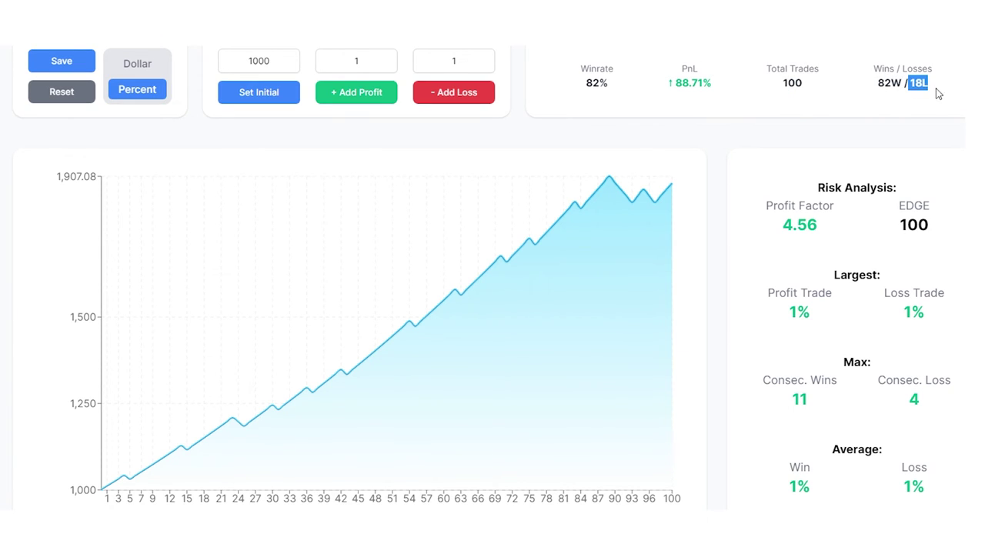
click(907, 136)
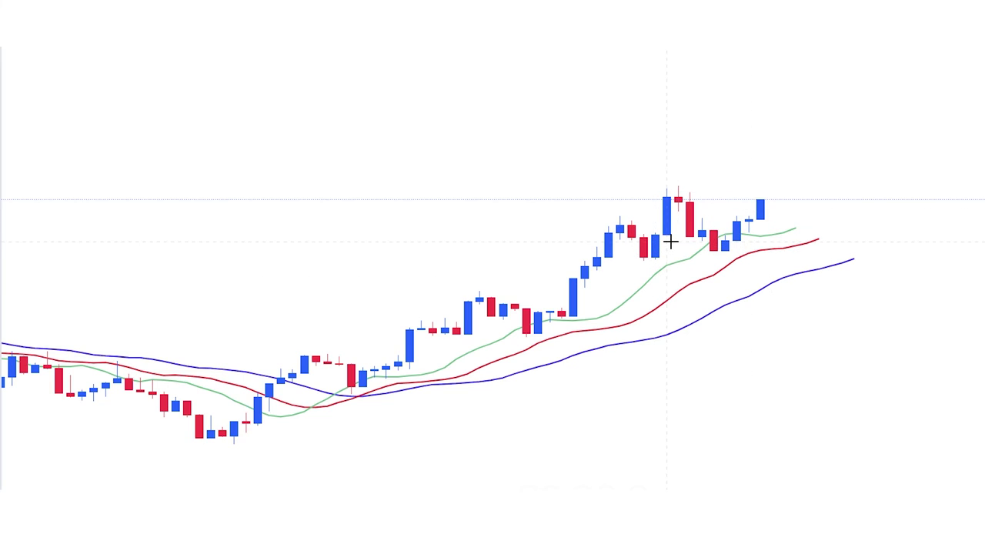
- Circle the small red pullback candle below the recent high of the uptrend with the brush and delete the circle
drag(635, 268, 656, 236)
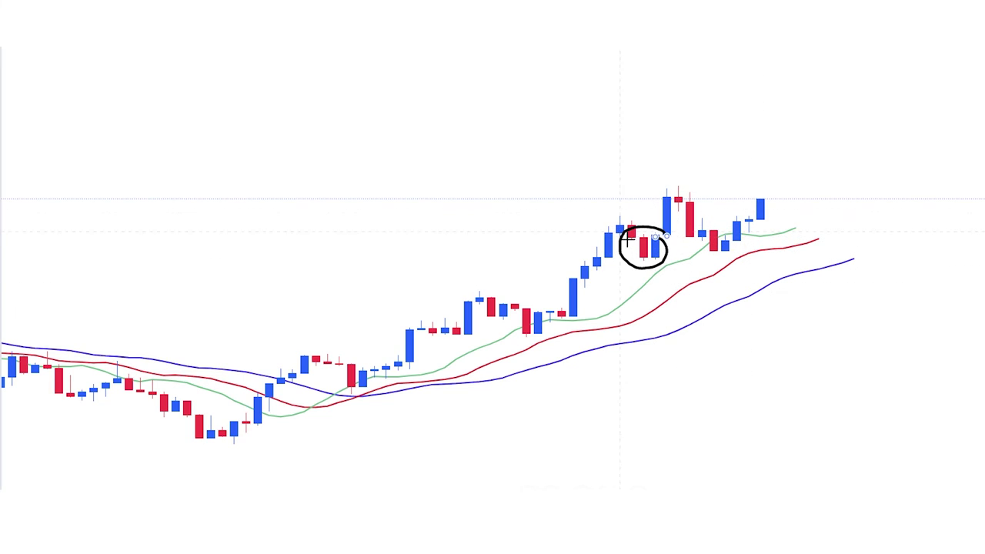
key(Delete)
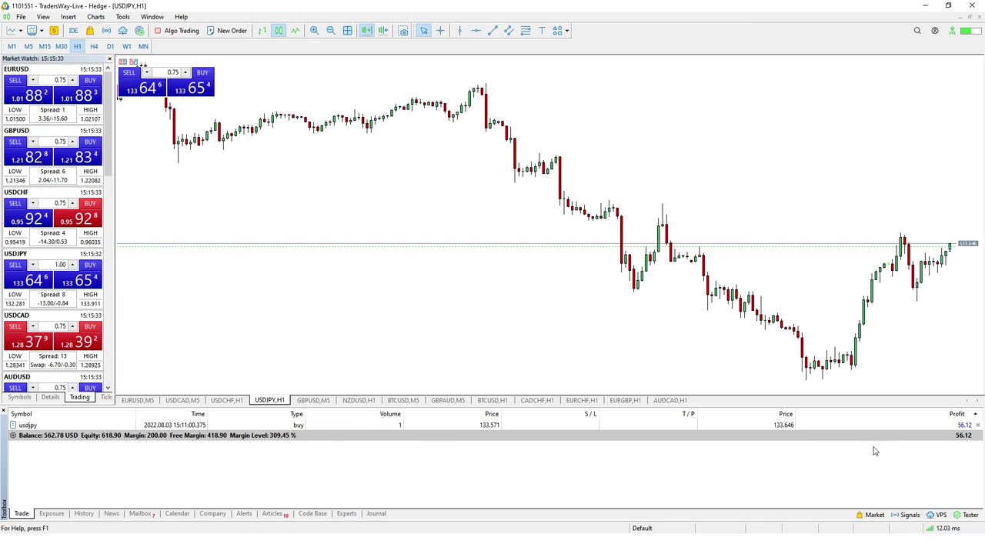
- Switch to MetaTrader 5 and close the open USDJPY buy position of volume 1
click(926, 427)
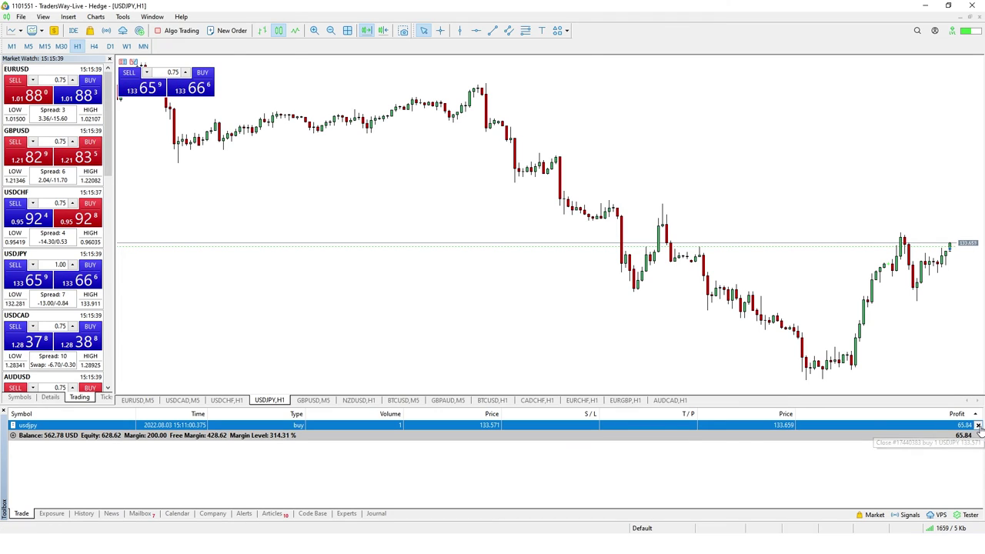
click(978, 426)
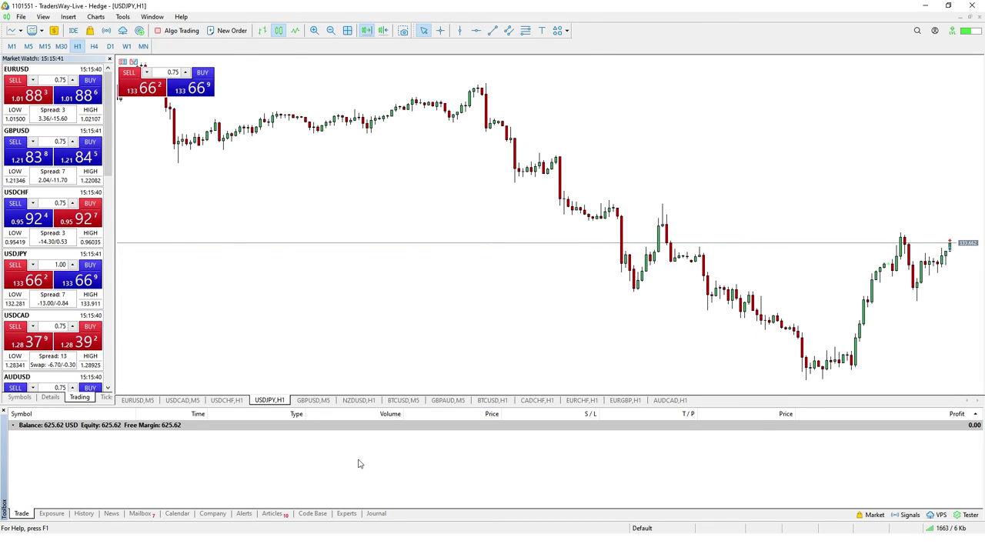